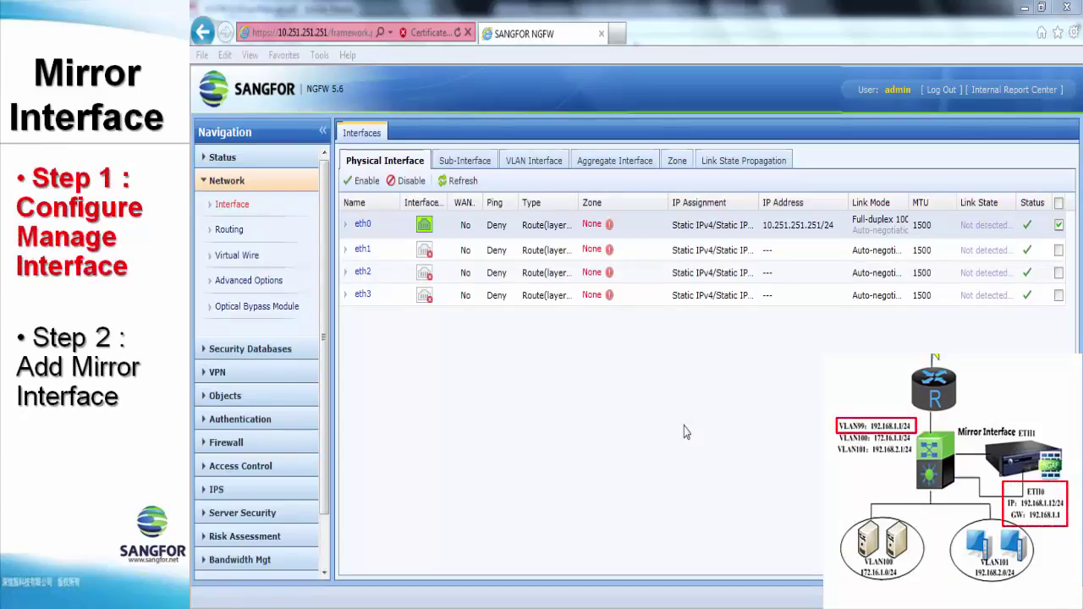
Step: Add static IP 192.168.1.12/24 to interface eth0 and set its next-hop IP to 192.168.1.1
{"action": "left_click", "coordinate": [363, 225]}
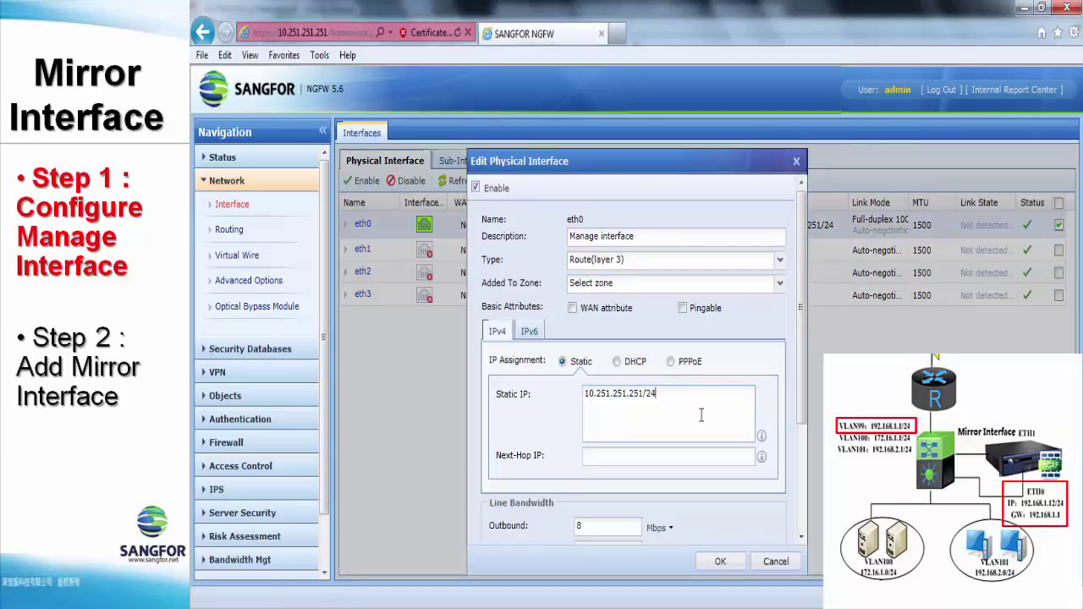
{"action": "type", "text": "192.168.1"}
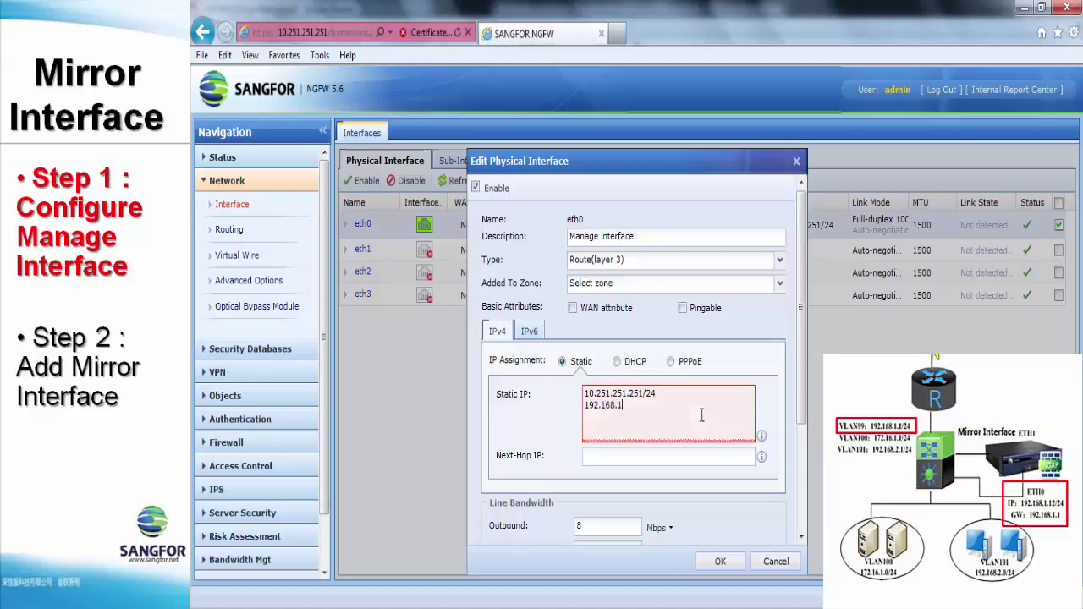
{"action": "type", "text": ".12/24"}
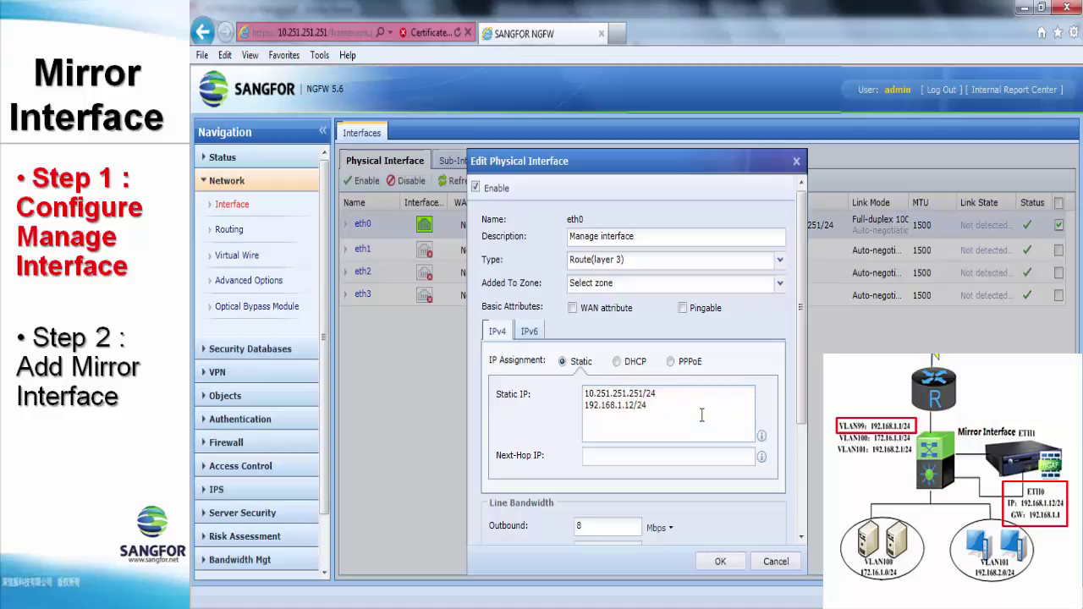
{"action": "key", "text": "Tab"}
{"action": "type", "text": "192"}
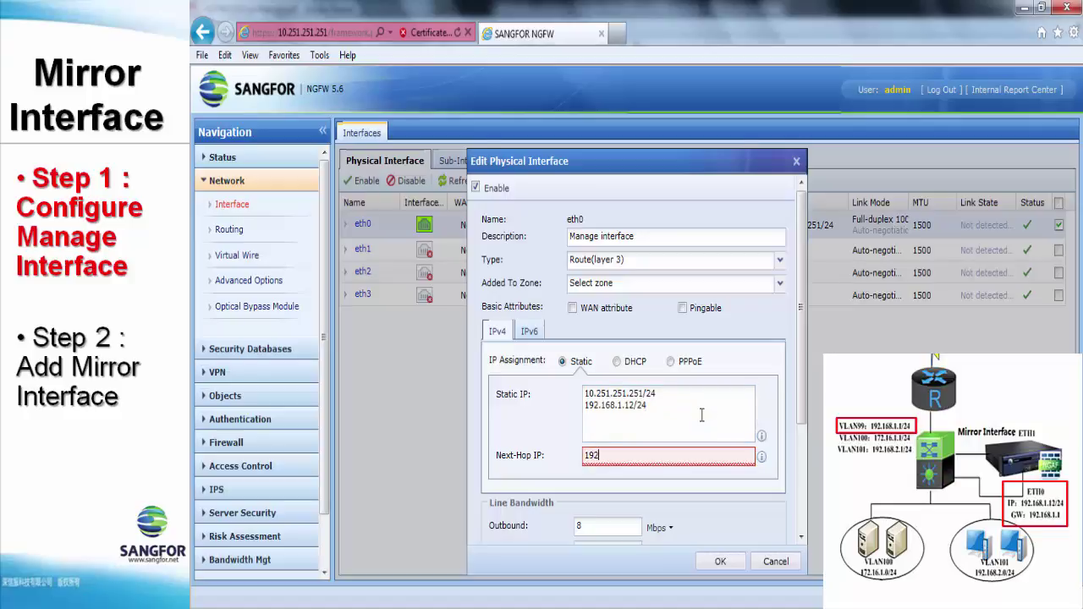
{"action": "type", "text": ".168.1.1"}
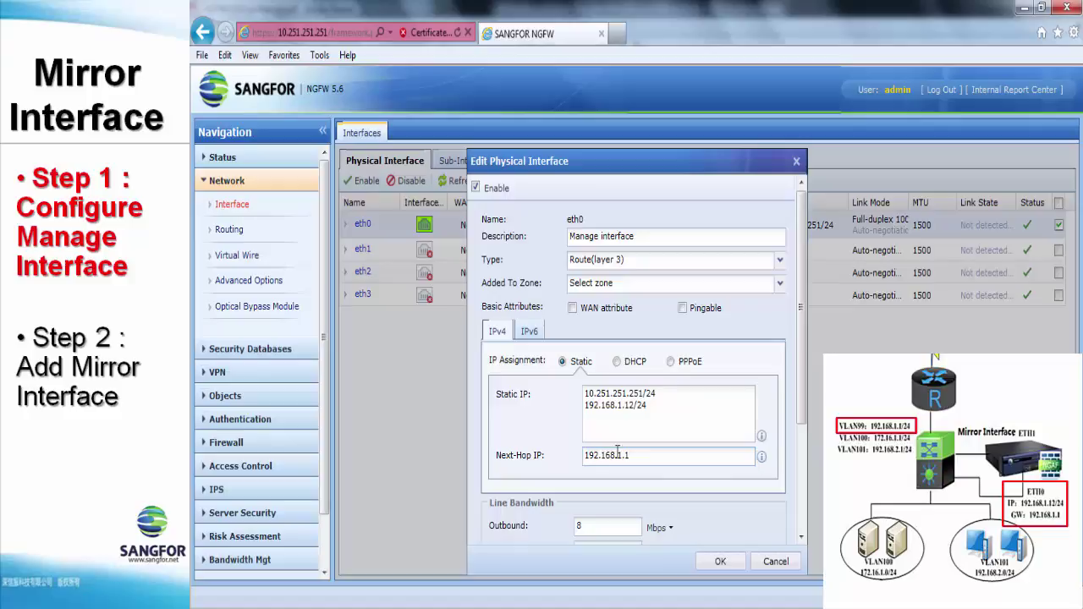
{"action": "left_click", "coordinate": [716, 562]}
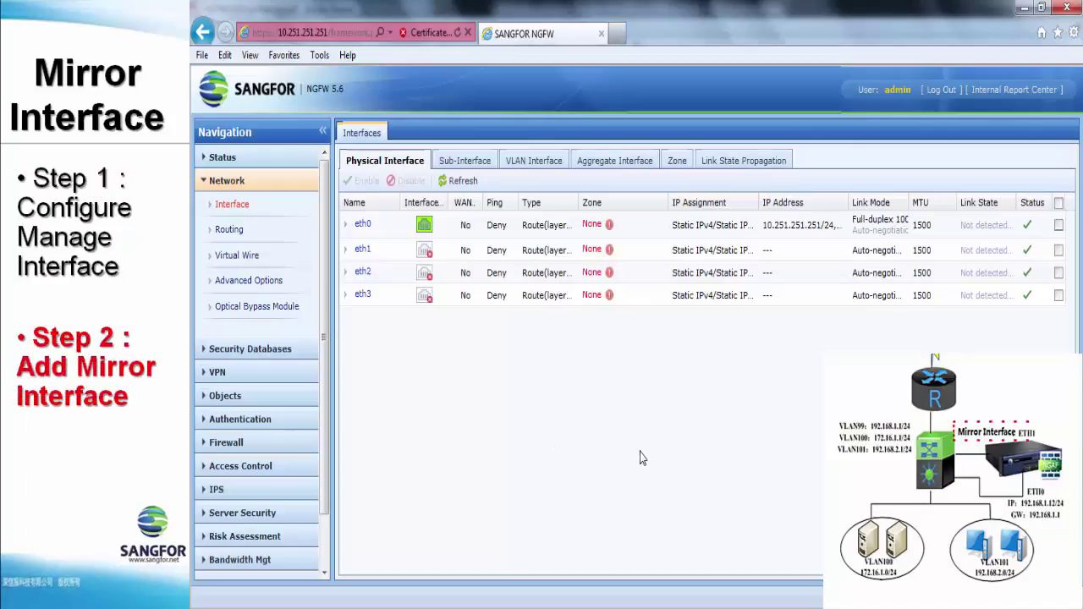
Step: Set interface eth1's type to Mirror and assign it to a new zone named Mirror
{"action": "left_click", "coordinate": [362, 252]}
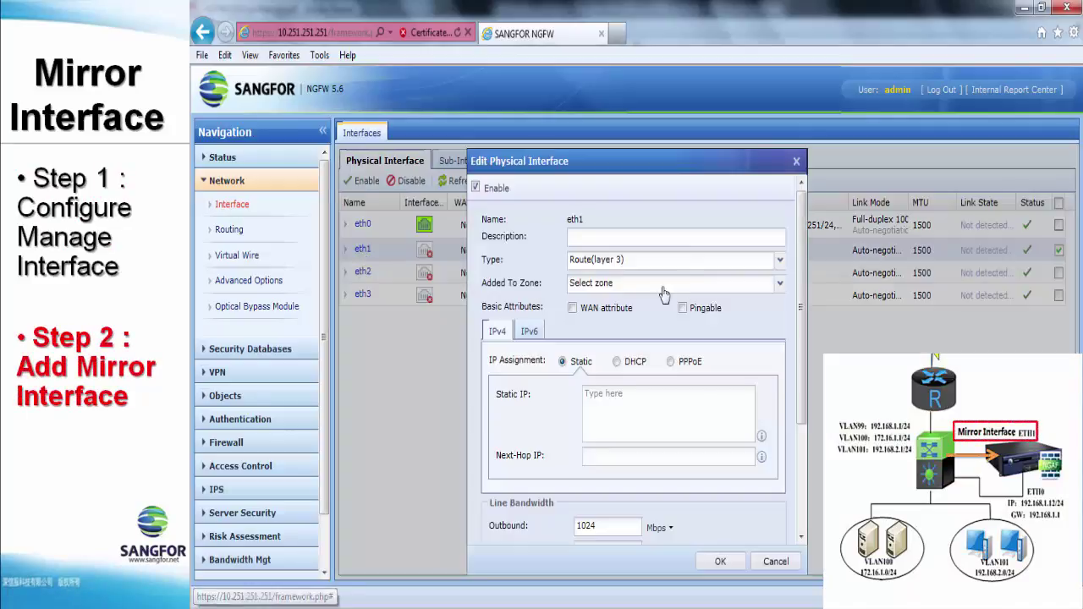
{"action": "left_click", "coordinate": [636, 267]}
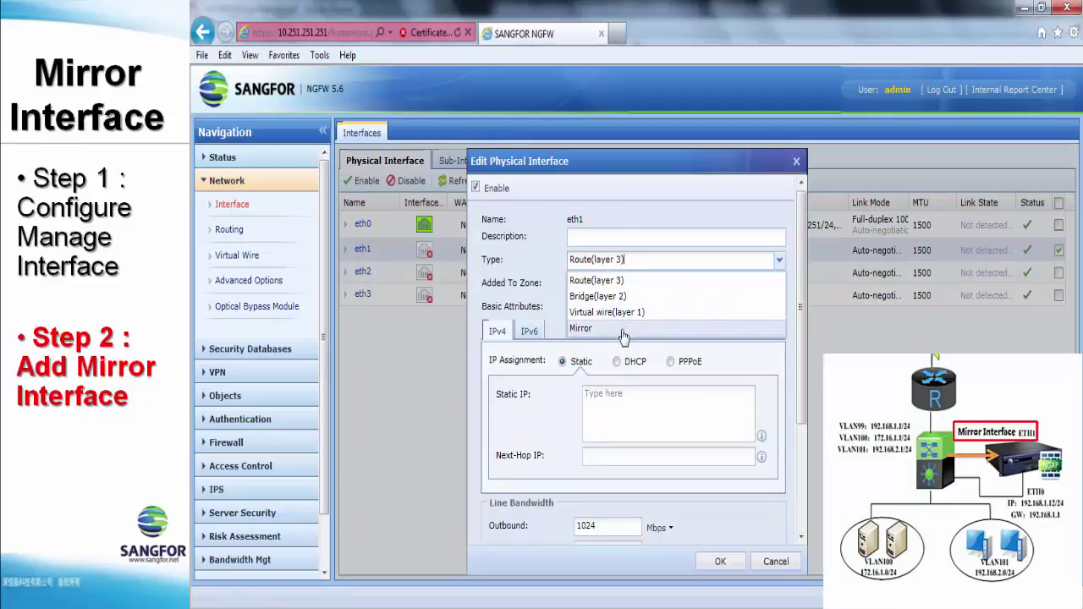
{"action": "left_click", "coordinate": [584, 330]}
{"action": "left_click", "coordinate": [597, 283]}
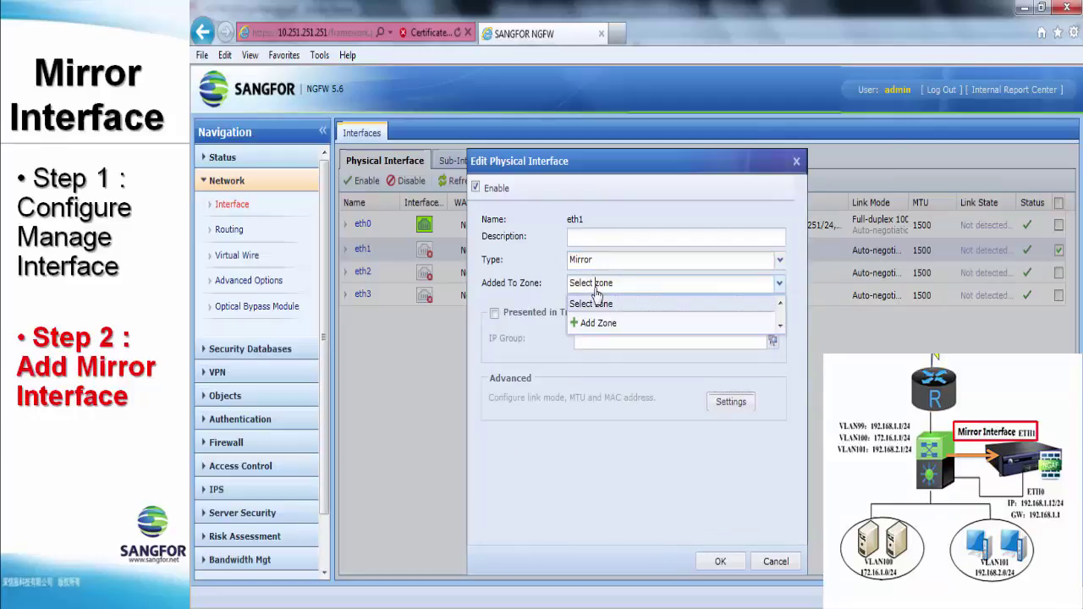
{"action": "left_click", "coordinate": [598, 323]}
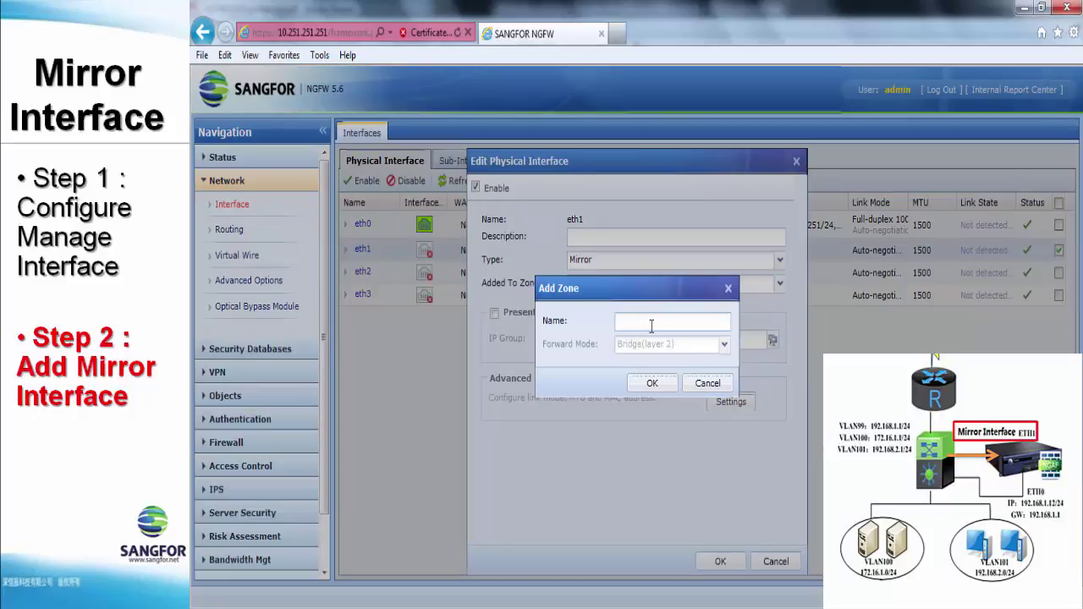
{"action": "type", "text": "Mirror"}
{"action": "left_click", "coordinate": [670, 386]}
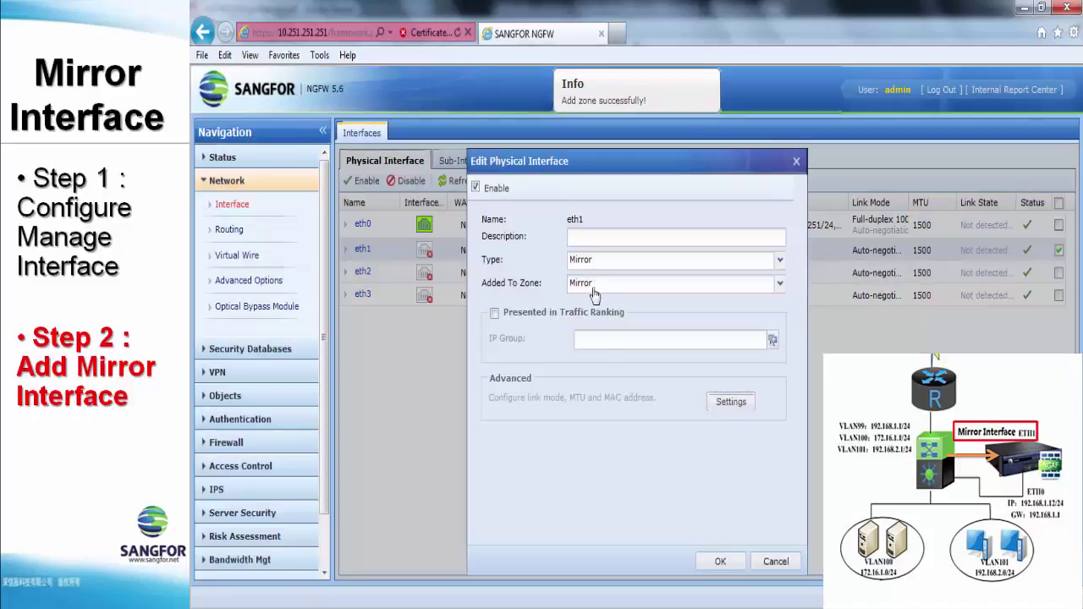
{"action": "left_click", "coordinate": [716, 560]}
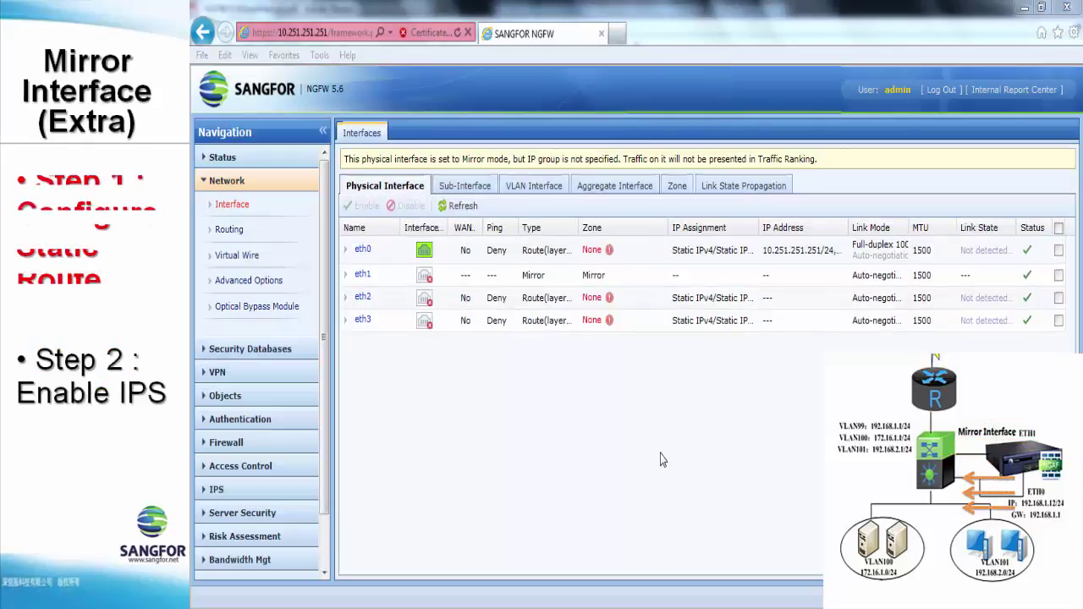
Step: Add an IPv4 static route with destination 0.0.0.0, subnet mask 0.0.0.0 and next-hop IP 192.168.1.1
{"action": "left_click", "coordinate": [227, 230]}
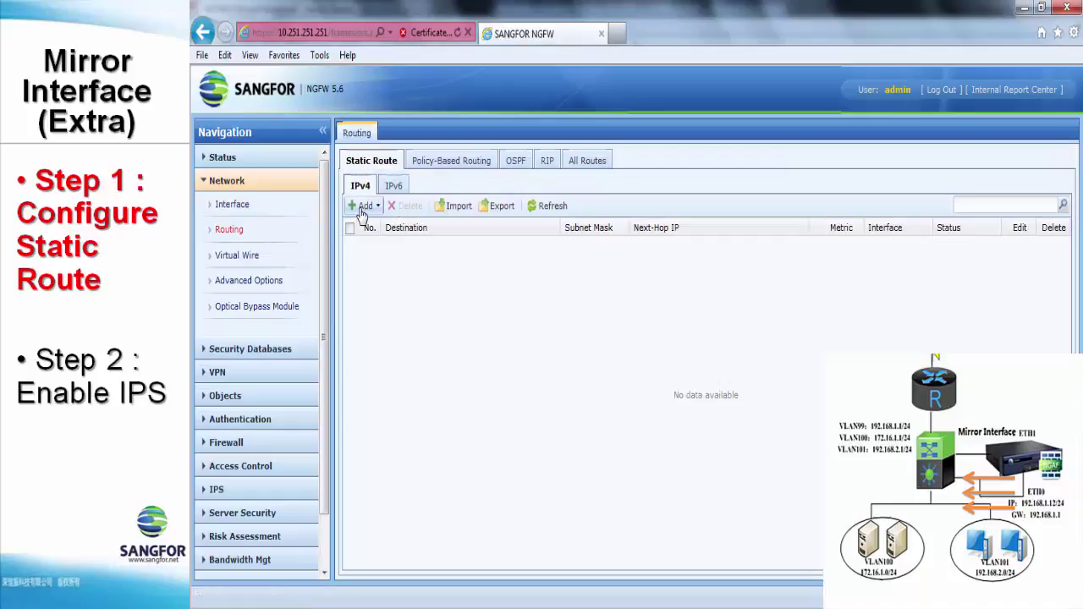
{"action": "left_click", "coordinate": [363, 208]}
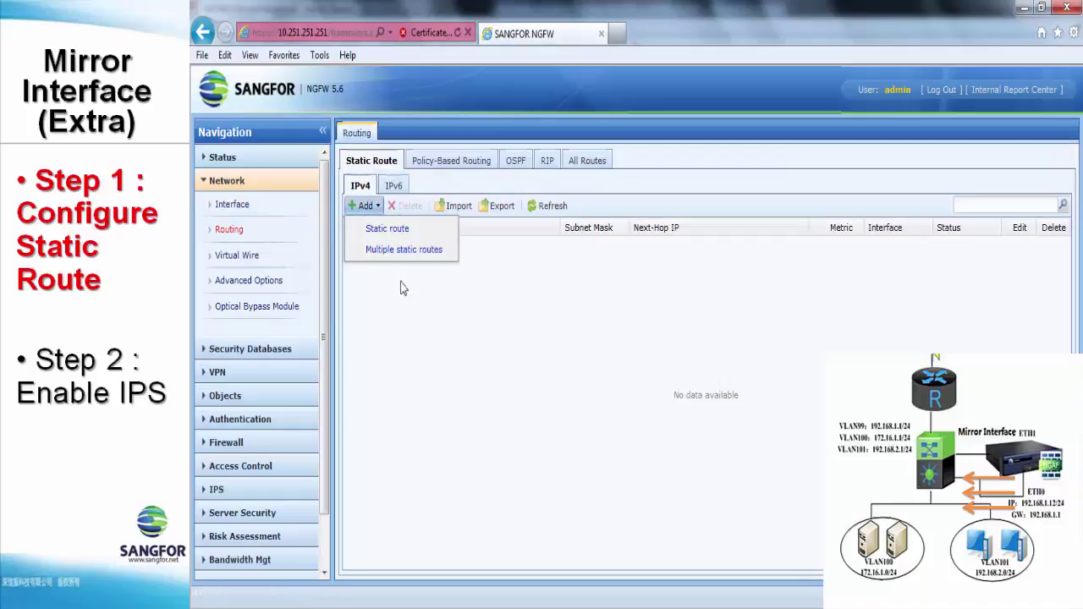
{"action": "left_click", "coordinate": [389, 230]}
{"action": "left_click", "coordinate": [612, 288]}
{"action": "type", "text": "0"}
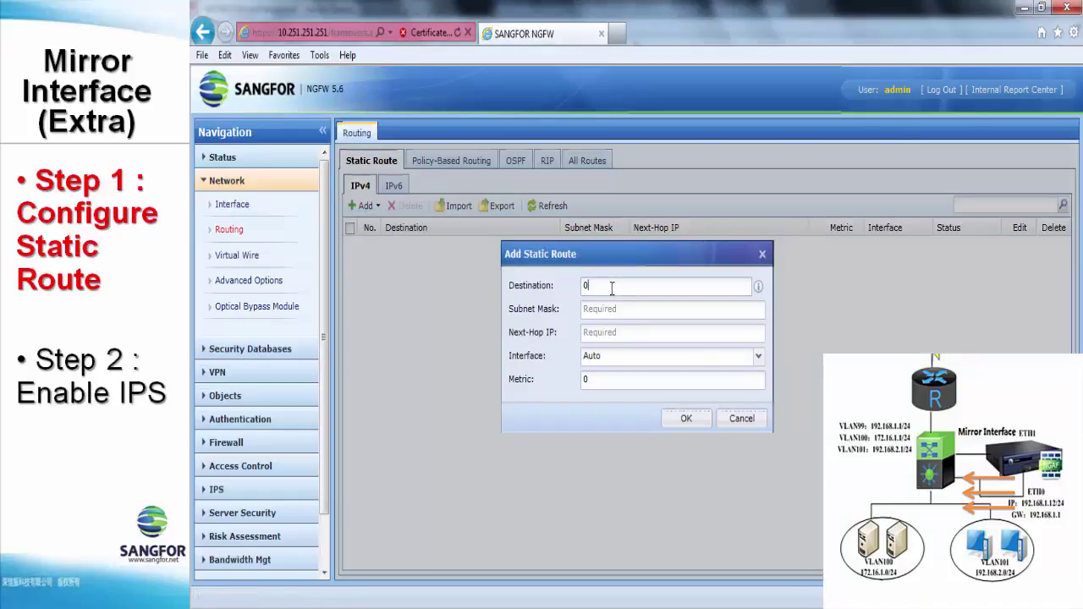
{"action": "type", "text": ".0.0.0"}
{"action": "key", "text": "Tab"}
{"action": "type", "text": "0"}
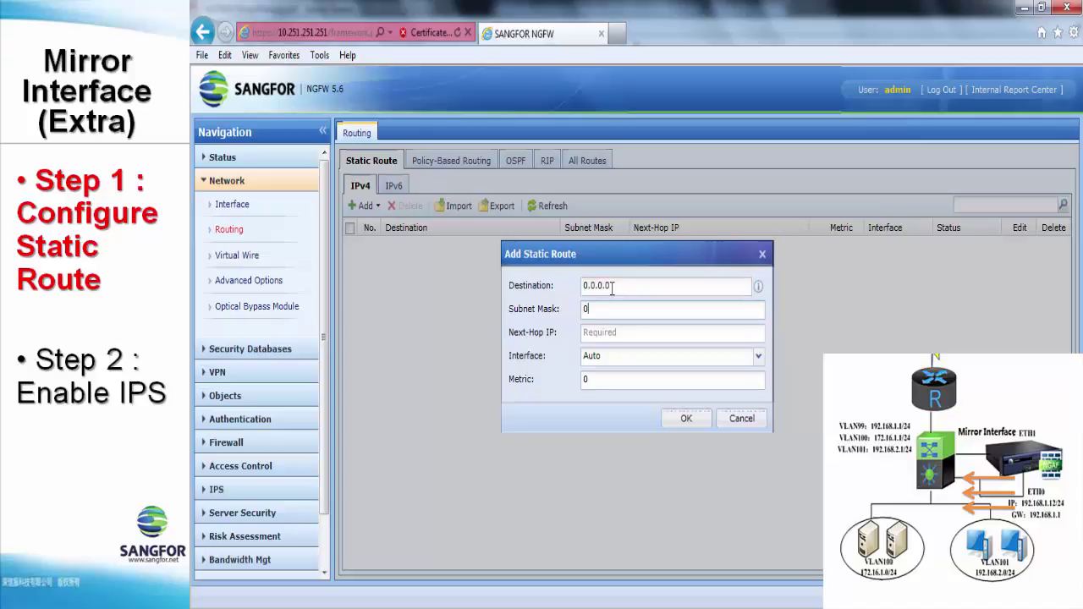
{"action": "type", "text": ".0.0.0"}
{"action": "key", "text": "Tab"}
{"action": "type", "text": "1"}
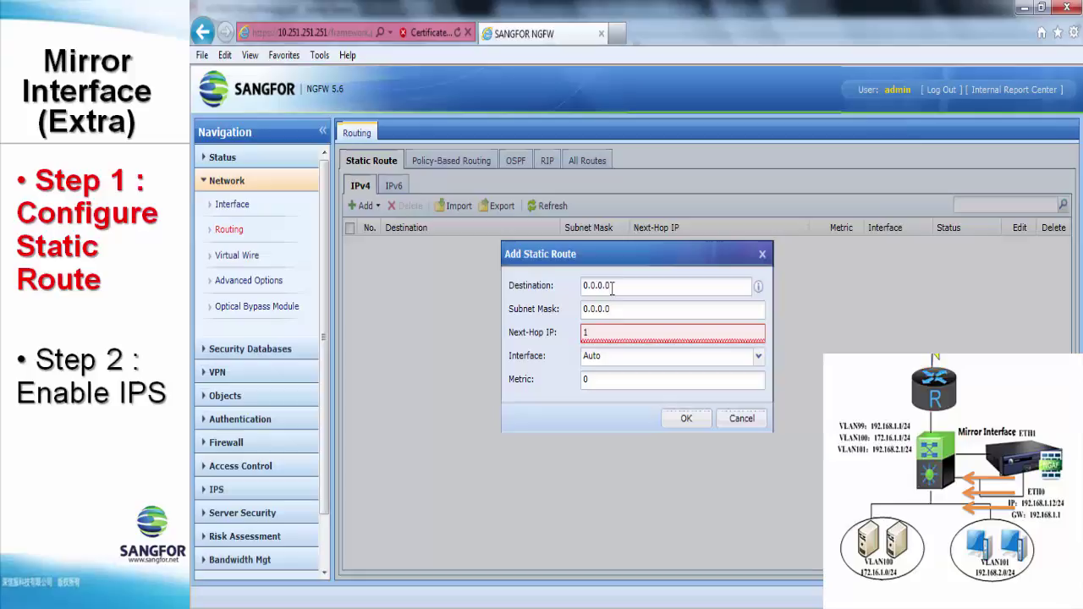
{"action": "type", "text": "92.168.1.1"}
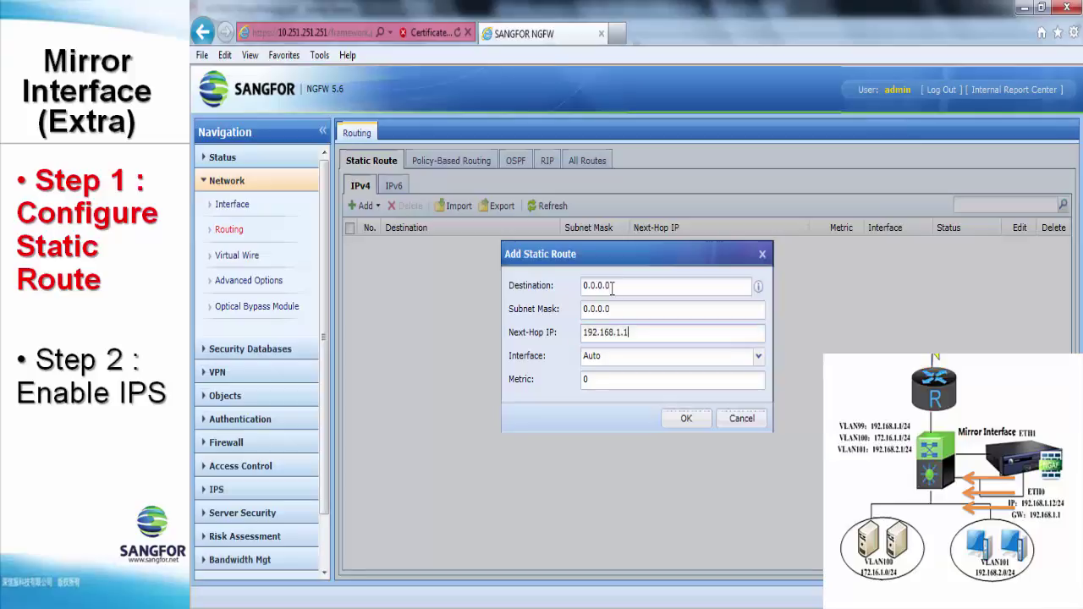
{"action": "left_click", "coordinate": [685, 419]}
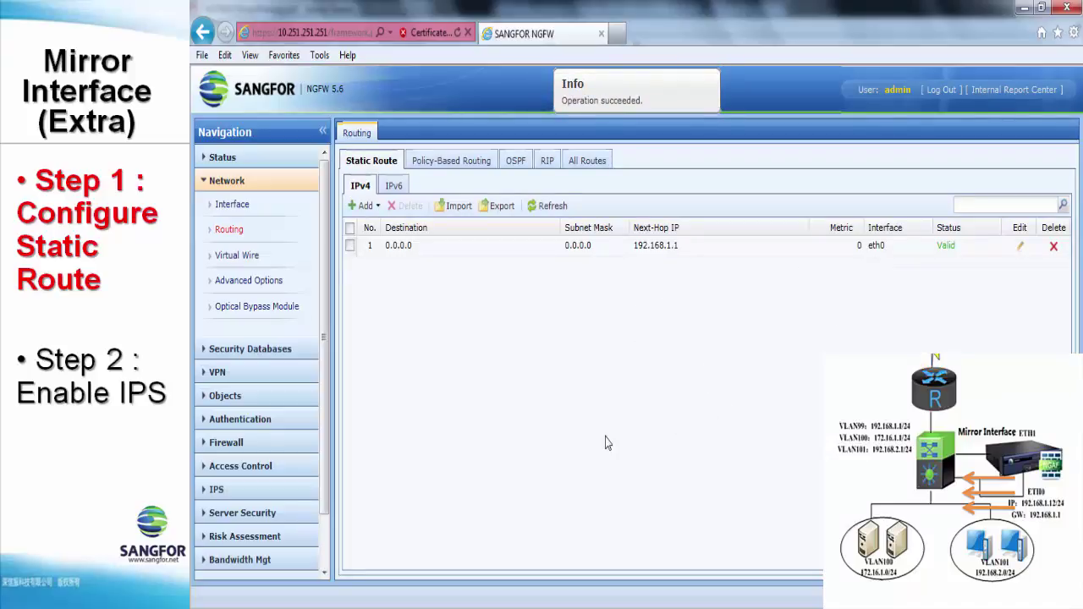
Step: Start a new IPS rule and name it test
{"action": "left_click", "coordinate": [217, 489]}
{"action": "left_click", "coordinate": [222, 368]}
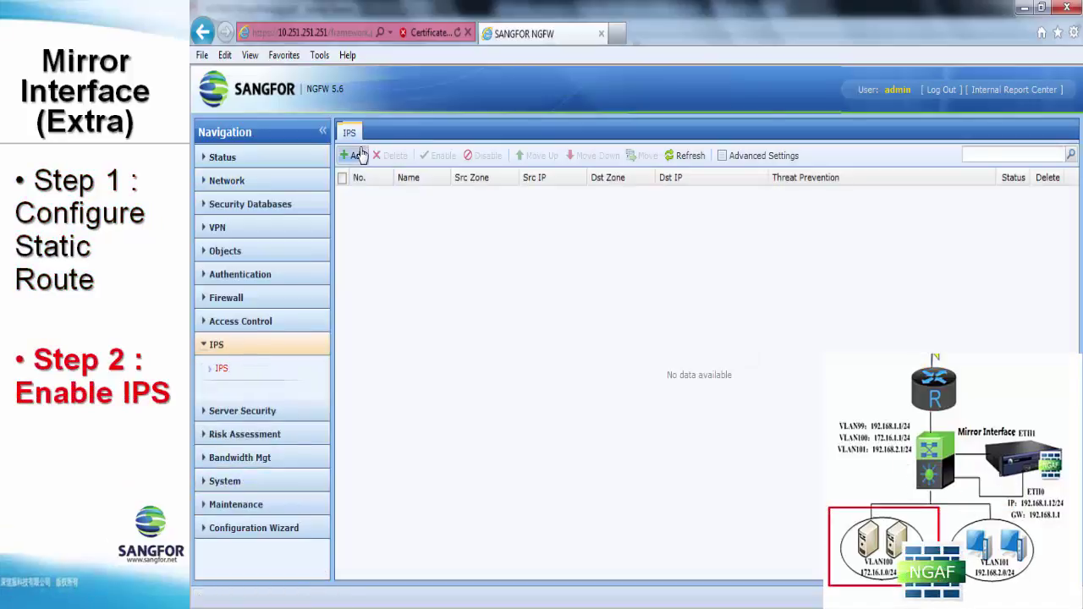
{"action": "left_click", "coordinate": [353, 154]}
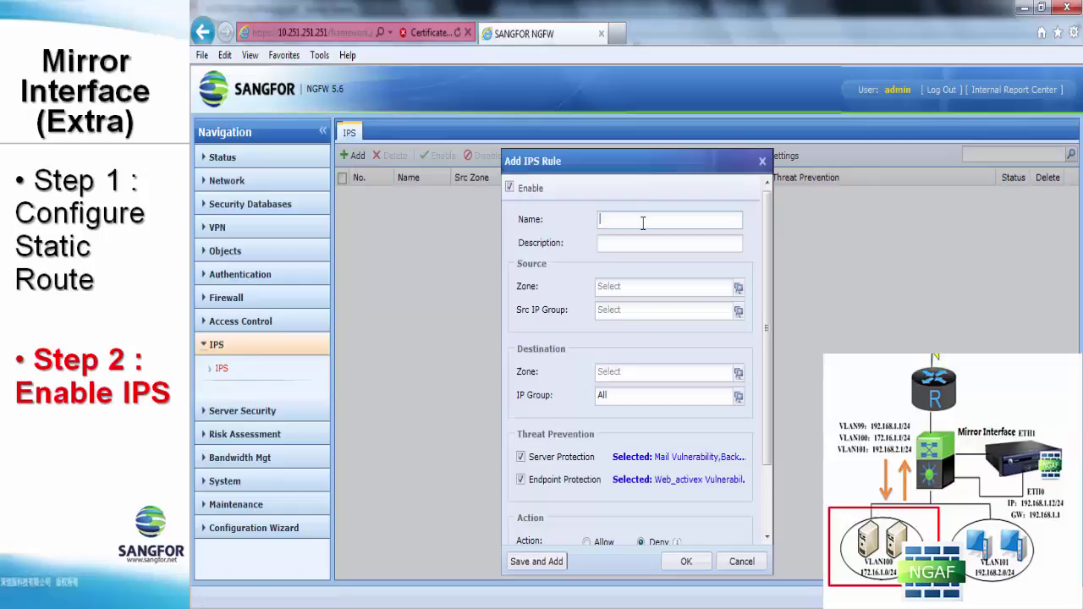
{"action": "type", "text": "test"}
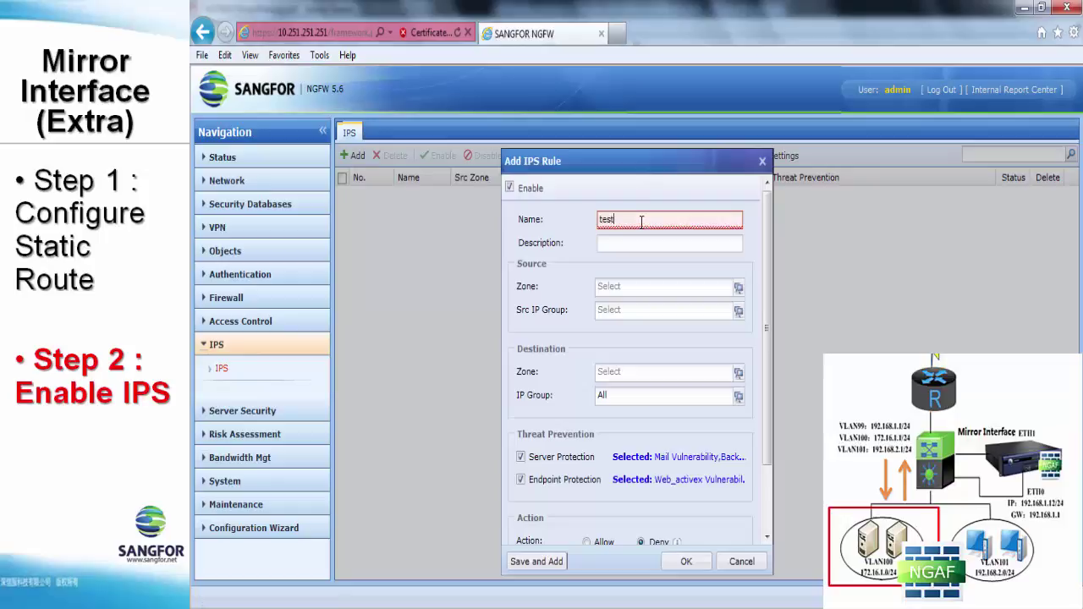
Step: Set the IPS rule's source to the Mirror zone and the IP group All
{"action": "left_click", "coordinate": [665, 287]}
{"action": "left_click", "coordinate": [548, 238]}
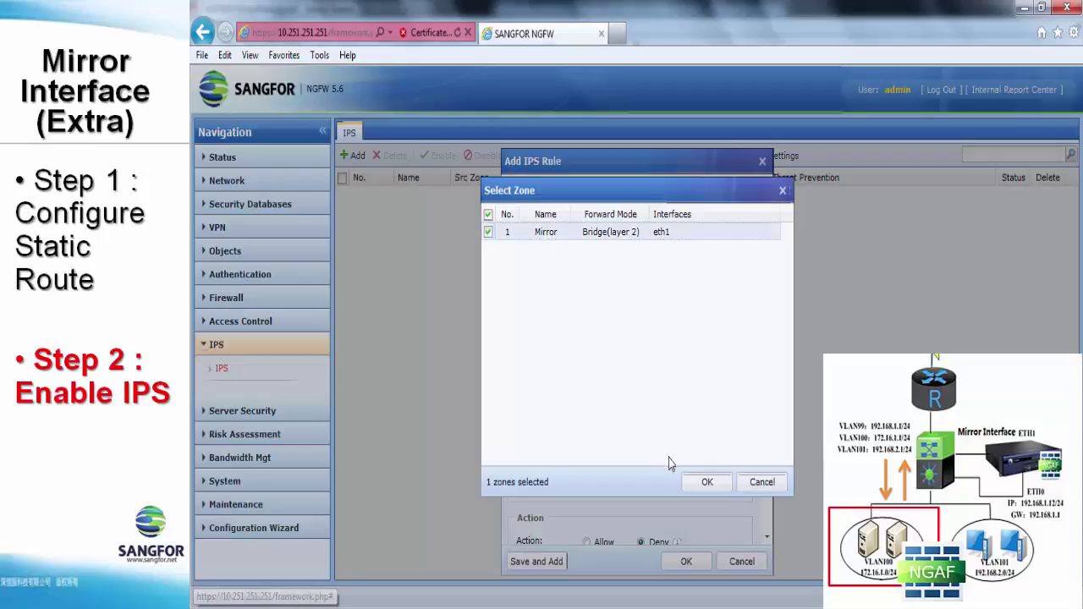
{"action": "left_click", "coordinate": [707, 481]}
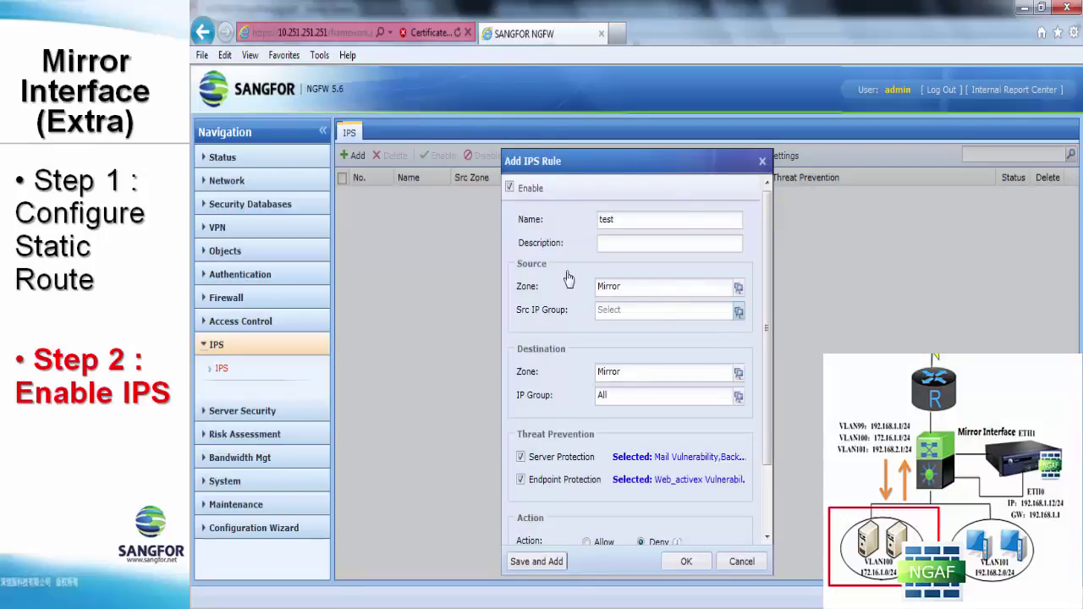
{"action": "left_click", "coordinate": [738, 311]}
{"action": "left_click", "coordinate": [453, 248]}
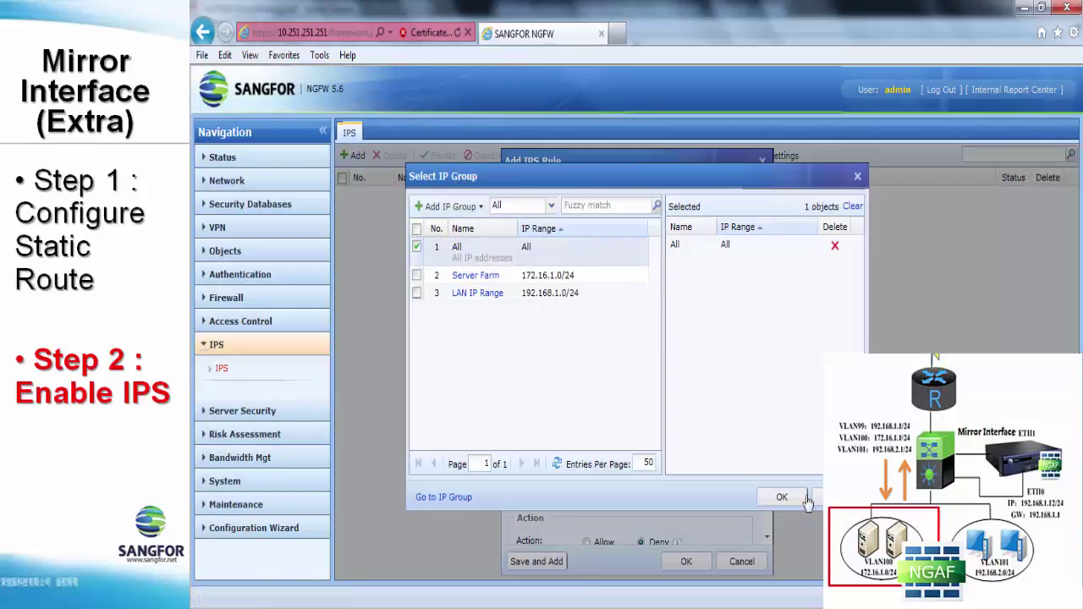
{"action": "left_click", "coordinate": [780, 498]}
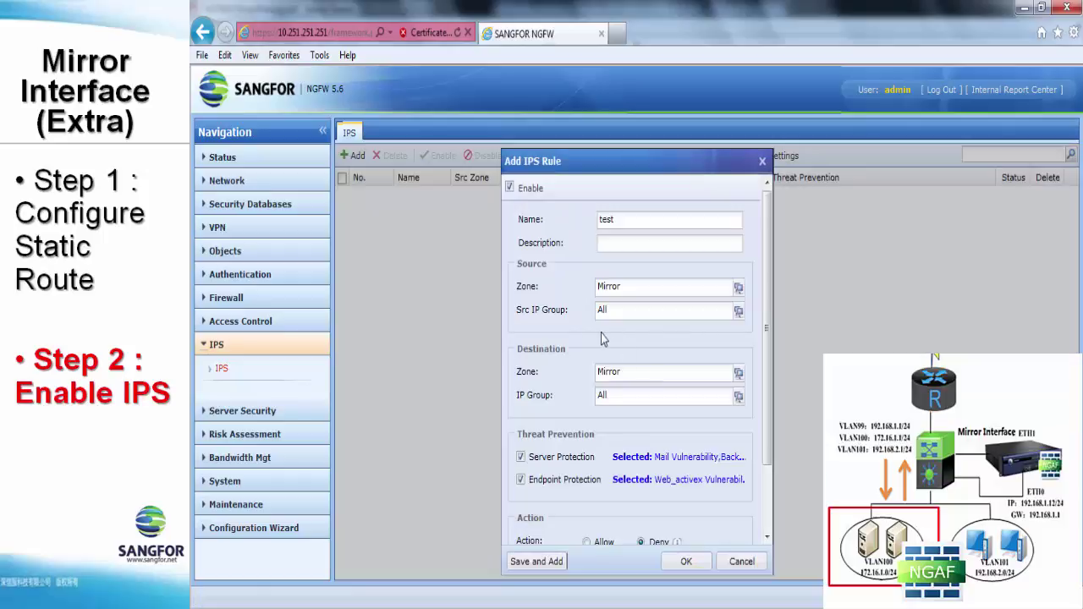
Step: Set the IPS rule's destination to the Mirror zone and the Server Farm IP group
{"action": "left_click", "coordinate": [611, 372]}
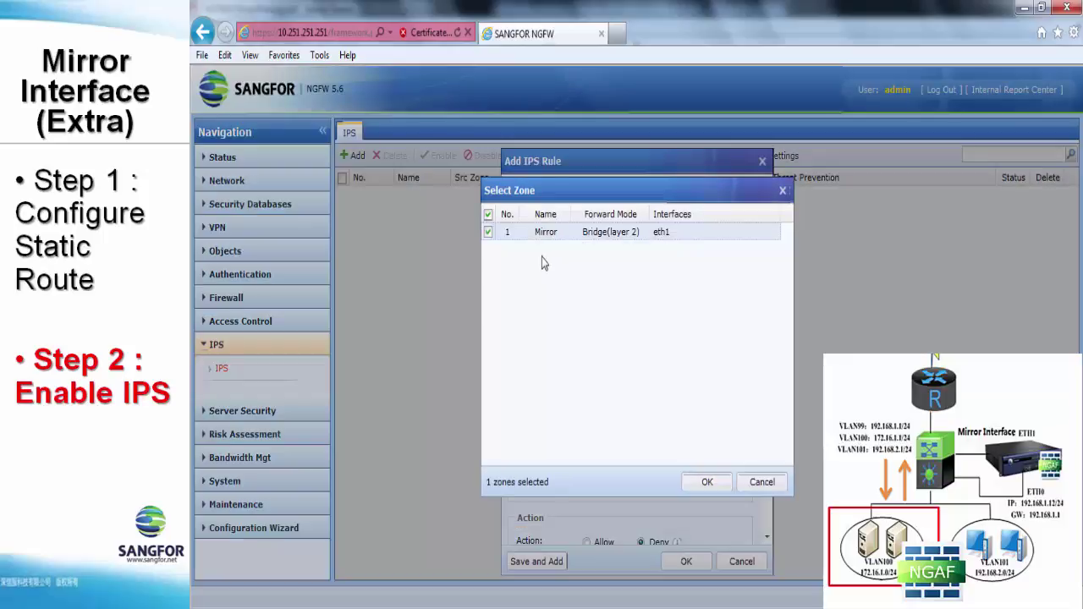
{"action": "left_click", "coordinate": [709, 487]}
{"action": "left_click", "coordinate": [660, 394]}
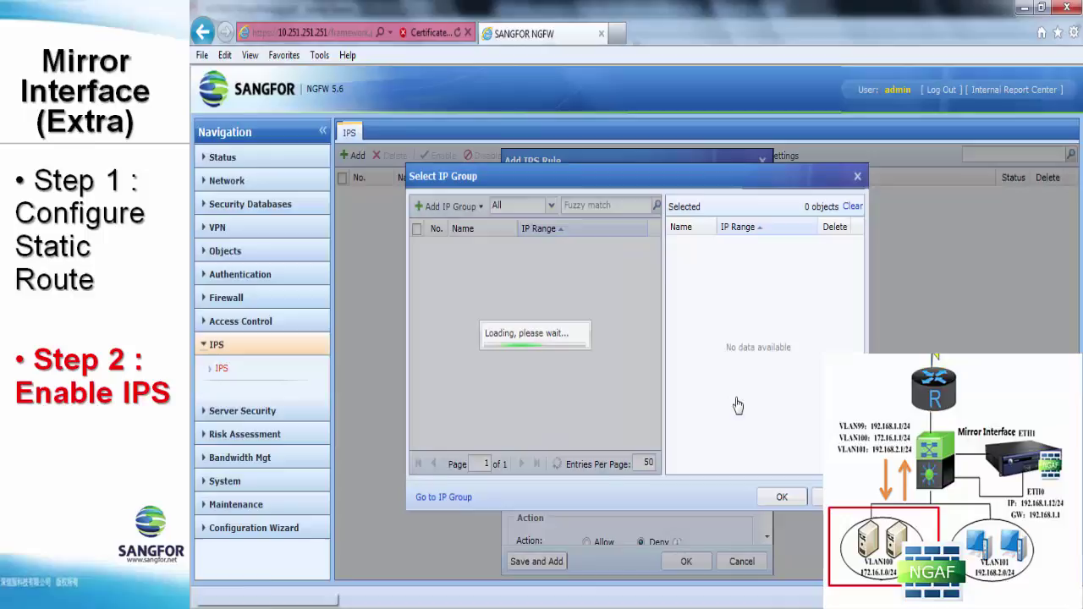
{"action": "left_click", "coordinate": [417, 275]}
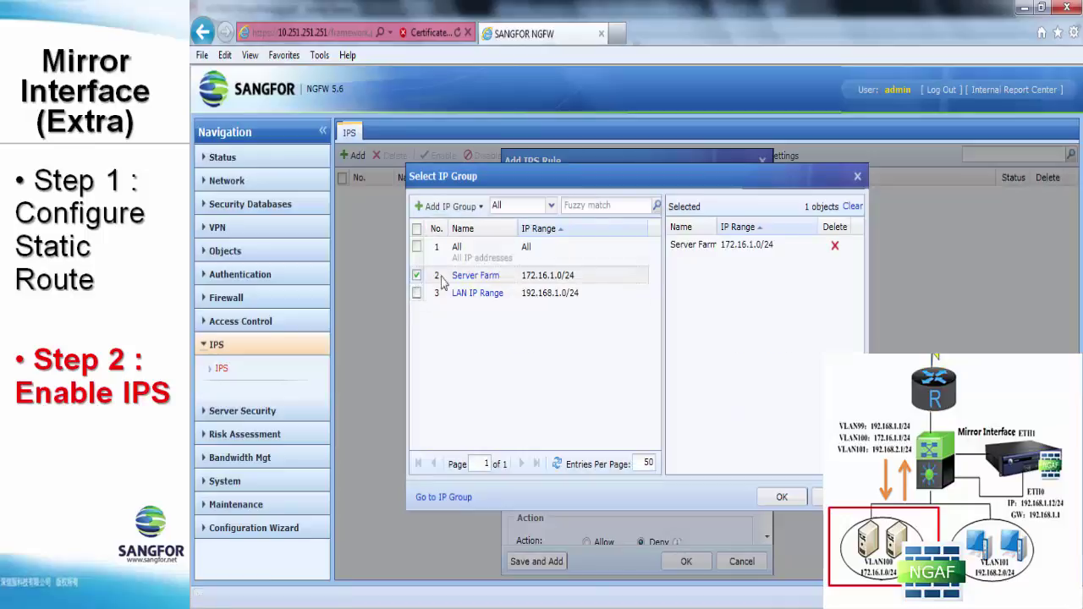
{"action": "left_click", "coordinate": [779, 497]}
Step: Turn off Endpoint Protection in the IPS rule and save the rule
{"action": "scroll", "coordinate": [688, 453], "scroll_direction": "down", "scroll_amount": 2}
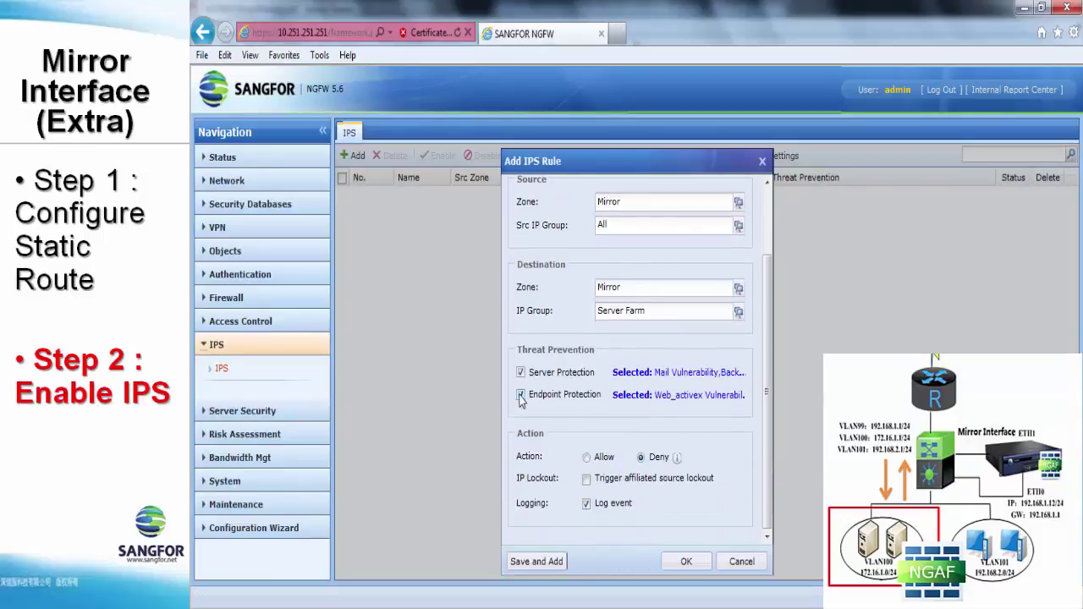
{"action": "left_click", "coordinate": [520, 396]}
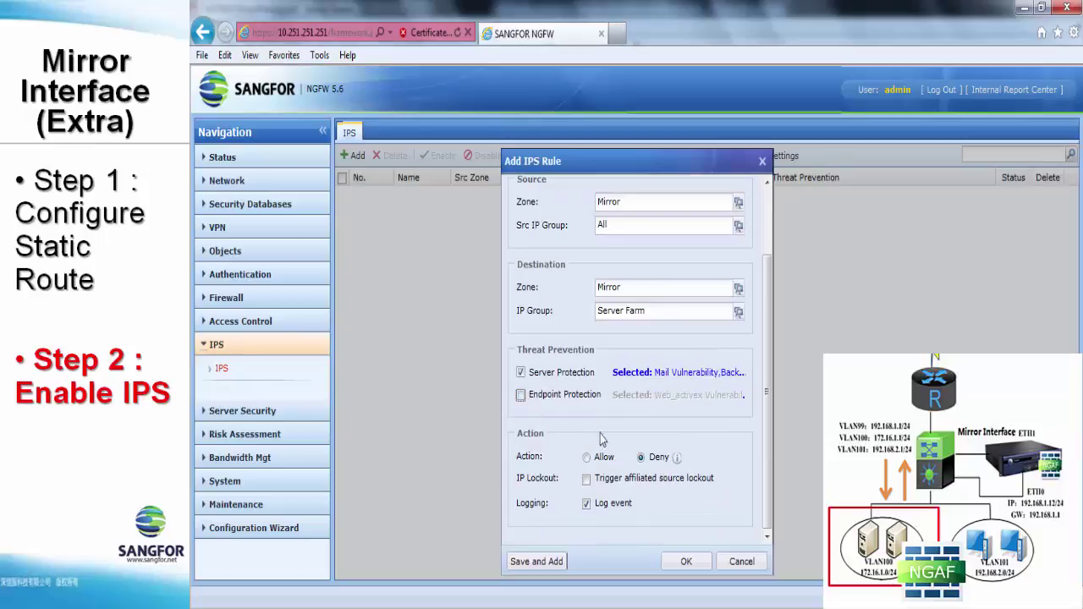
{"action": "left_click", "coordinate": [687, 563]}
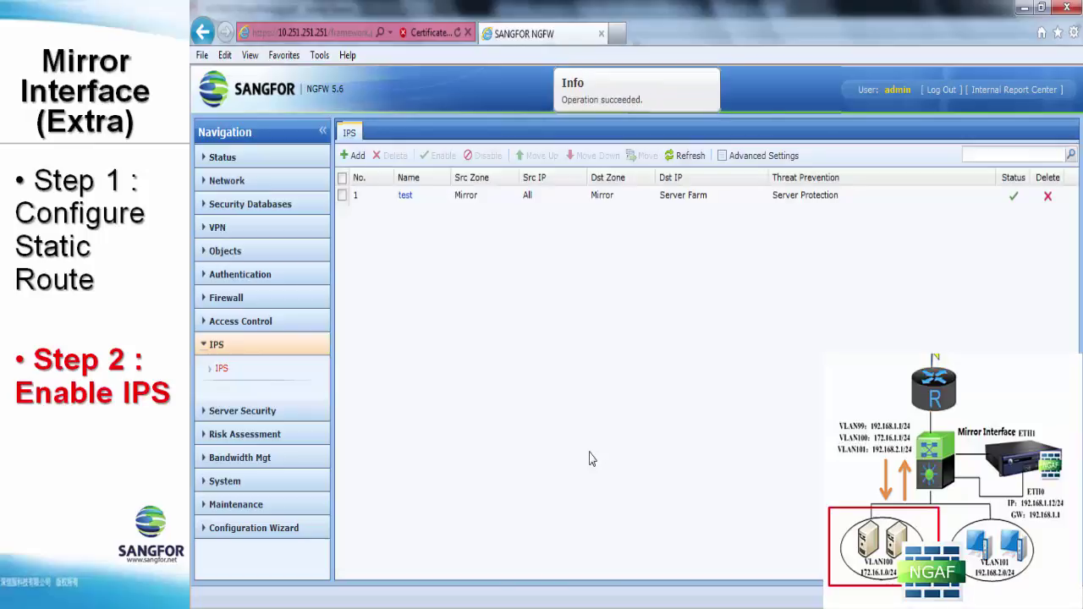